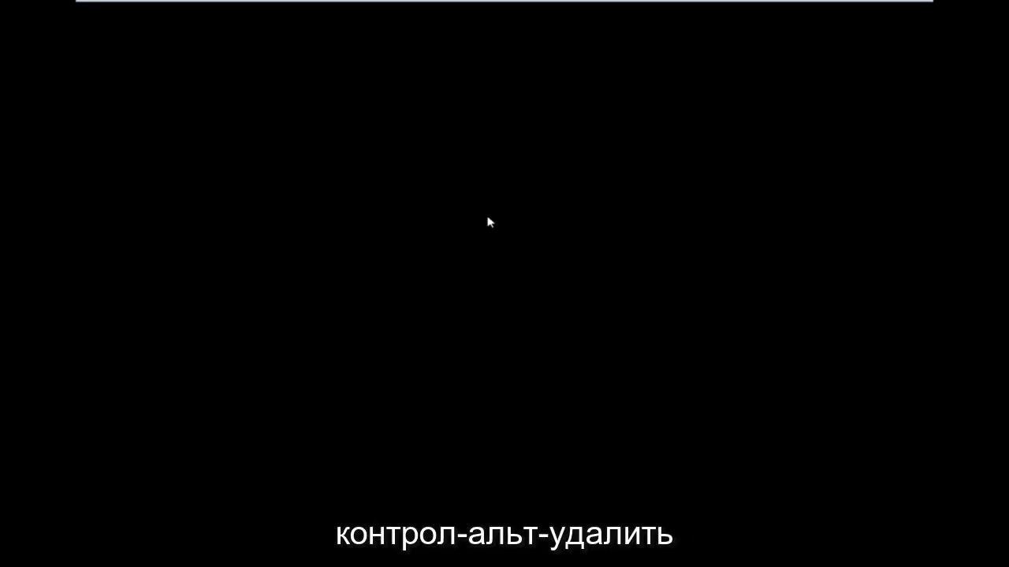
# Open Task Manager from the Ctrl+Alt+Del security screen and move it toward the centre
pyautogui.hotkey('ctrl', 'alt', 'Delete')
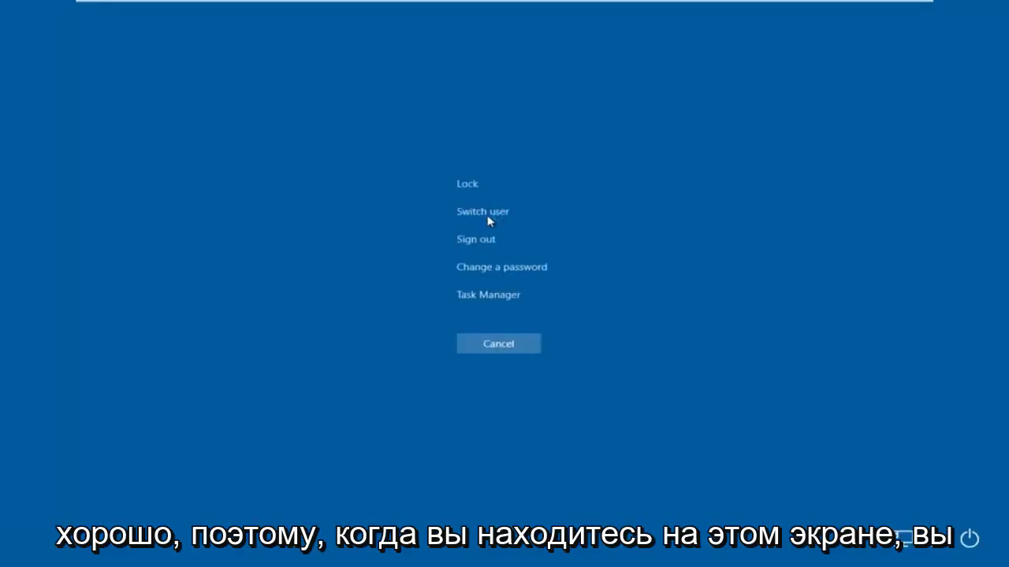
pyautogui.click(487, 296)
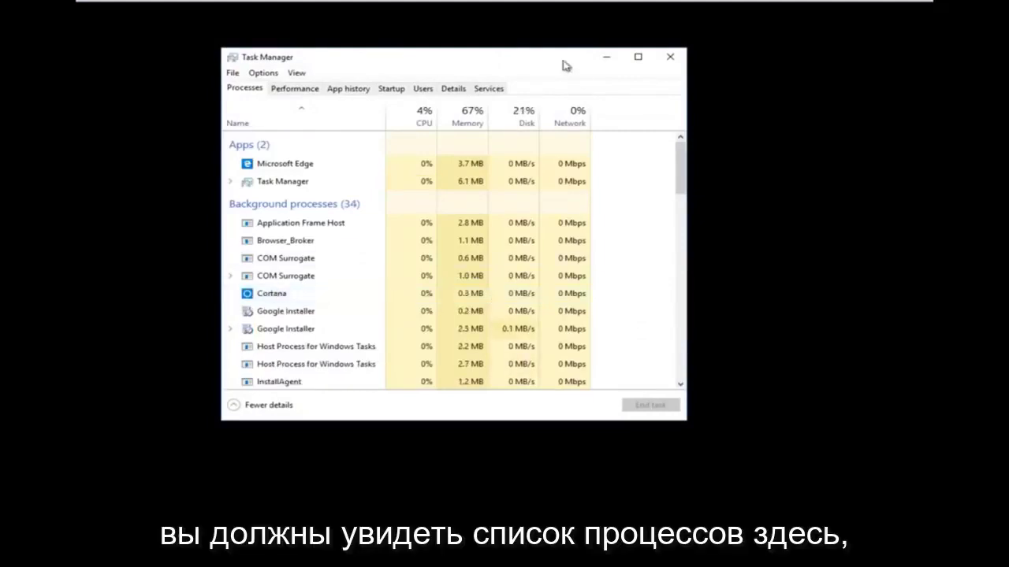
pyautogui.moveTo(510, 63); pyautogui.dragTo(593, 81)
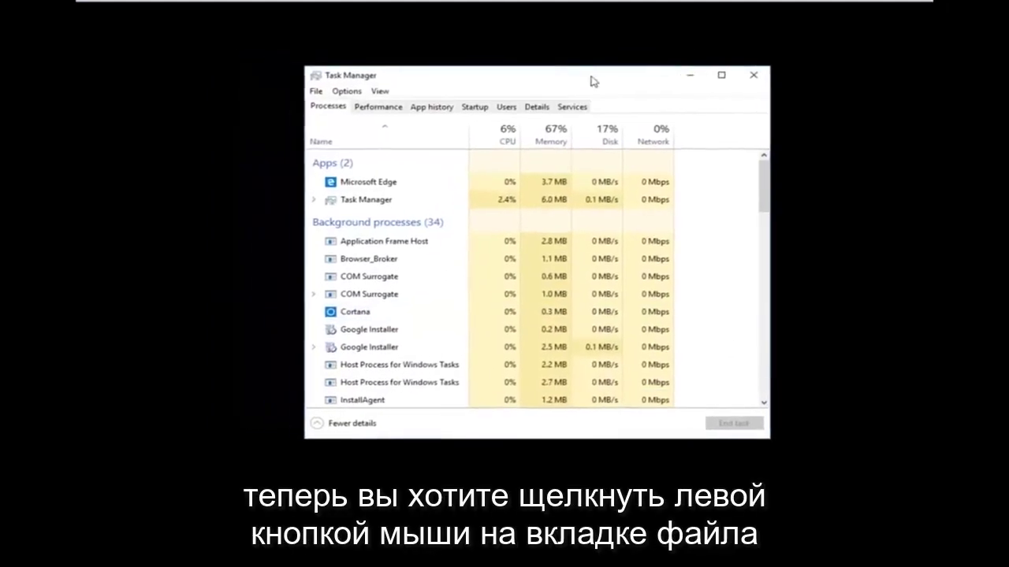
# Open the Create new task dialog from Task Manager's File menu
pyautogui.click(317, 92)
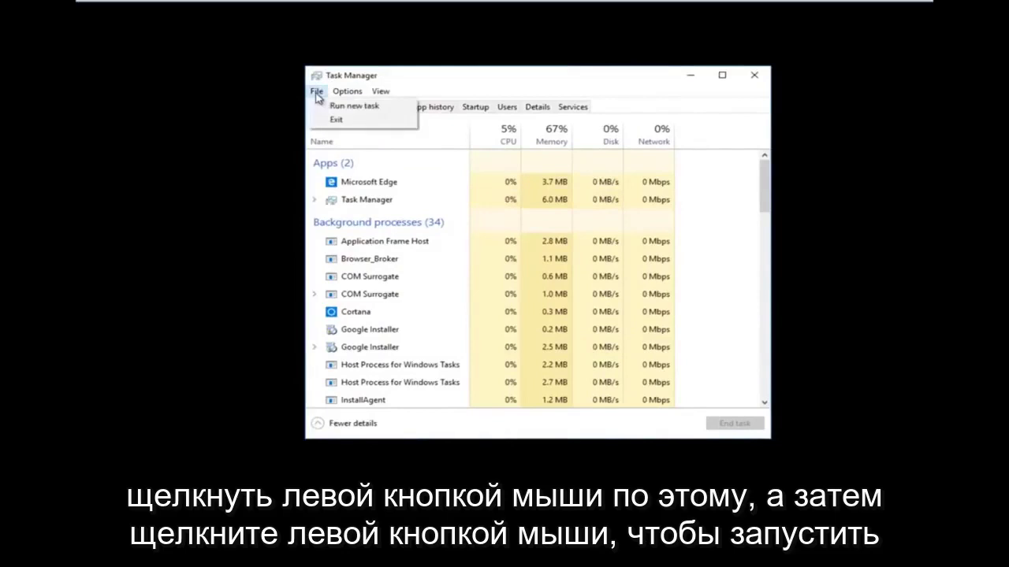
pyautogui.click(367, 108)
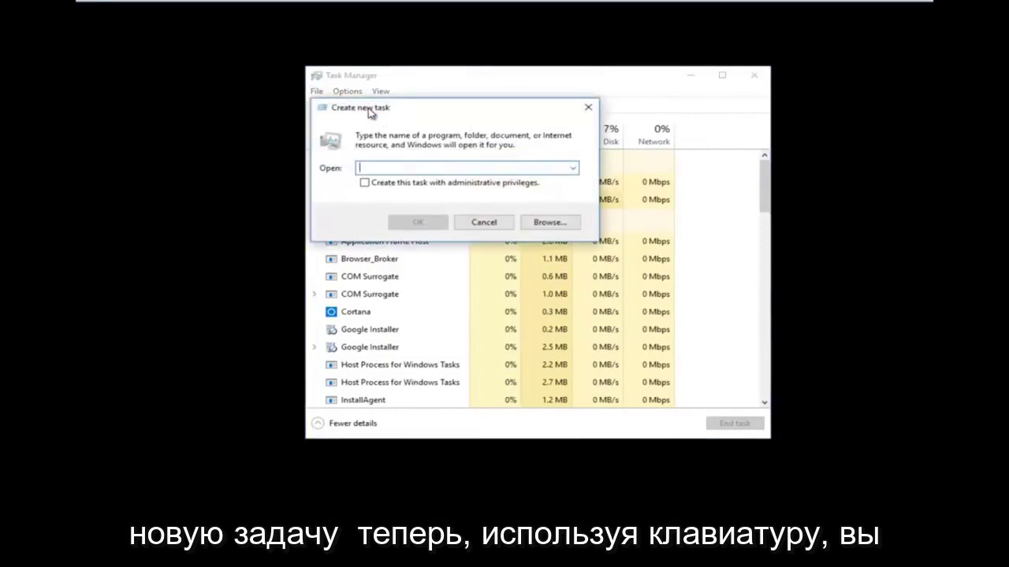
# Launch regedit as a new task with administrative privileges
pyautogui.write('regedit')
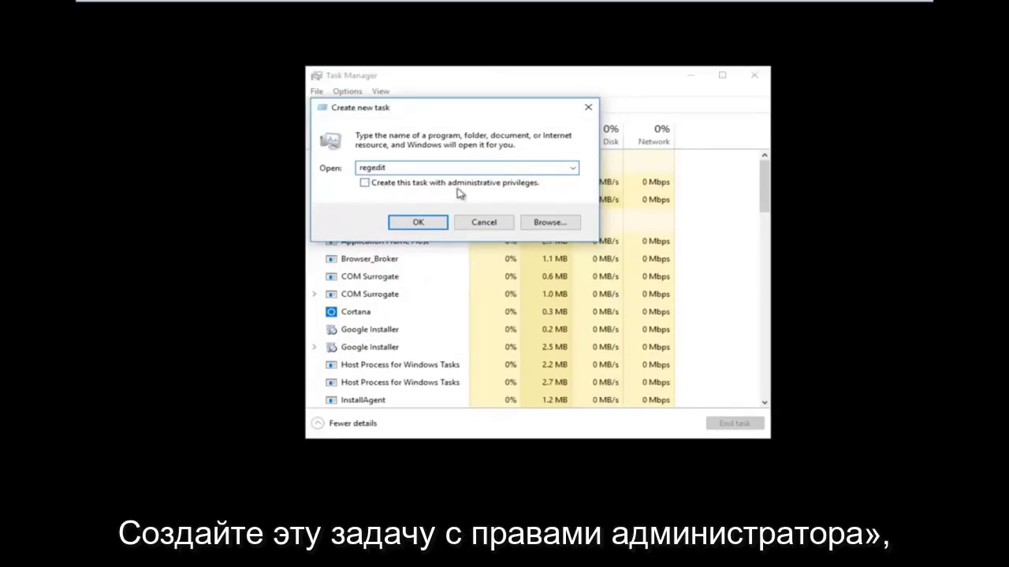
pyautogui.click(364, 184)
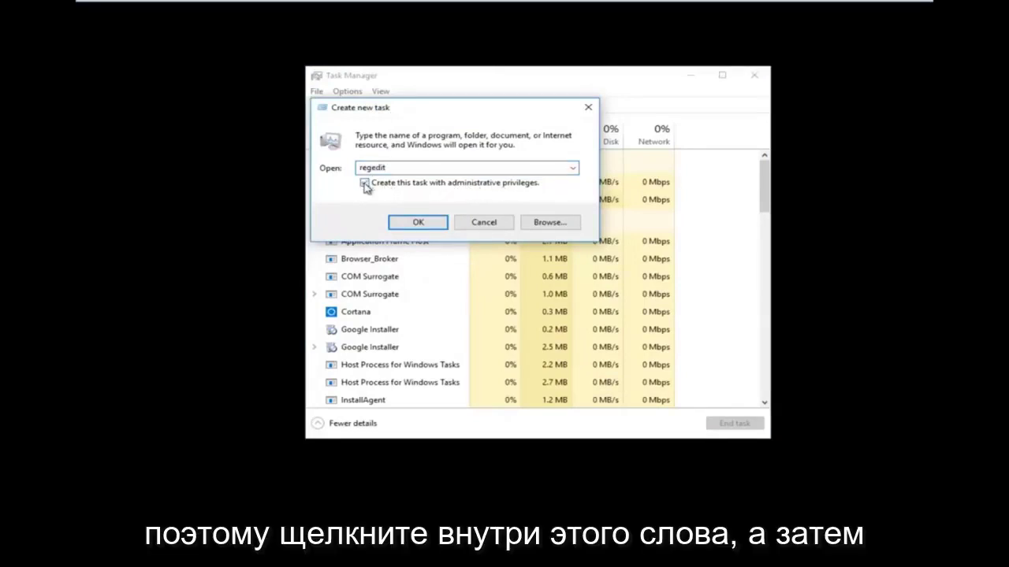
pyautogui.click(401, 224)
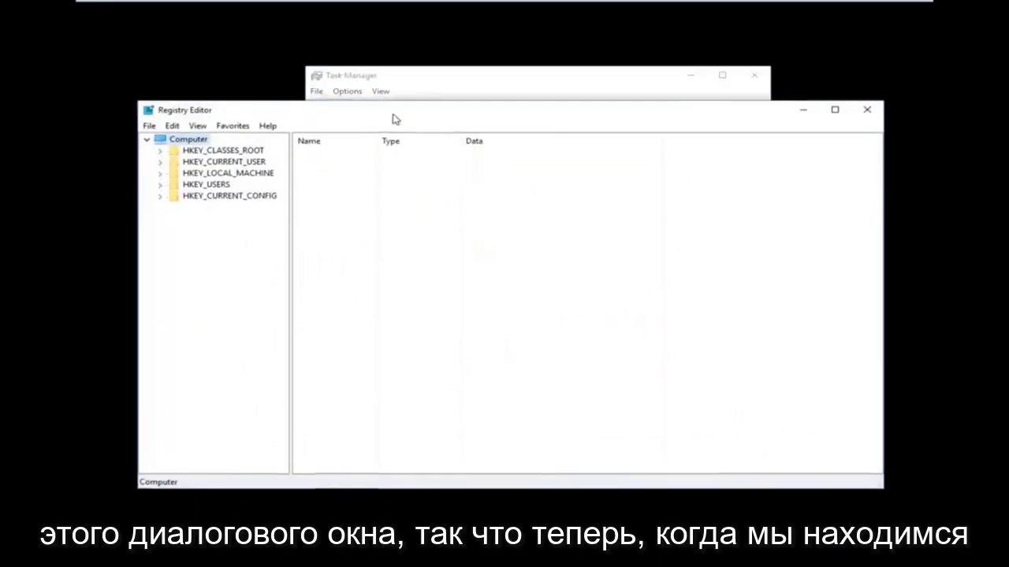
# Expand HKEY_LOCAL_MACHINE > SOFTWARE > Microsoft and then Windows NT in the key tree
pyautogui.moveTo(395, 119); pyautogui.dragTo(418, 95)
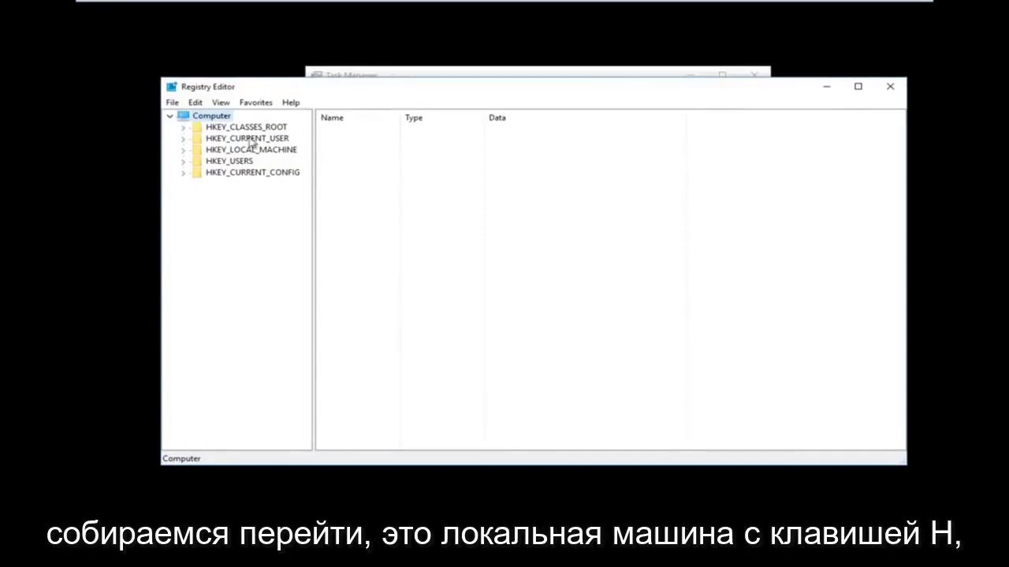
pyautogui.click(182, 150)
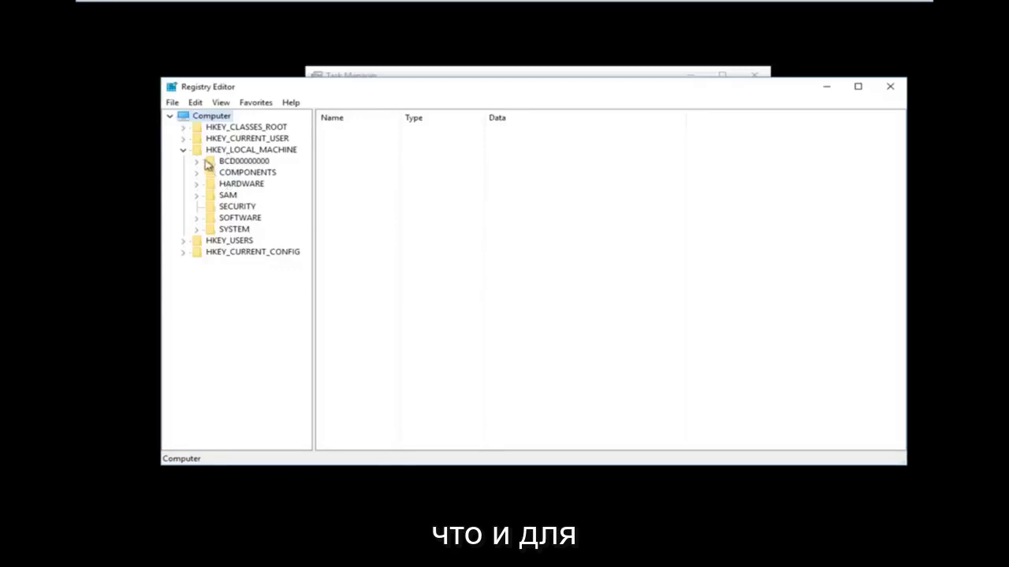
pyautogui.click(197, 218)
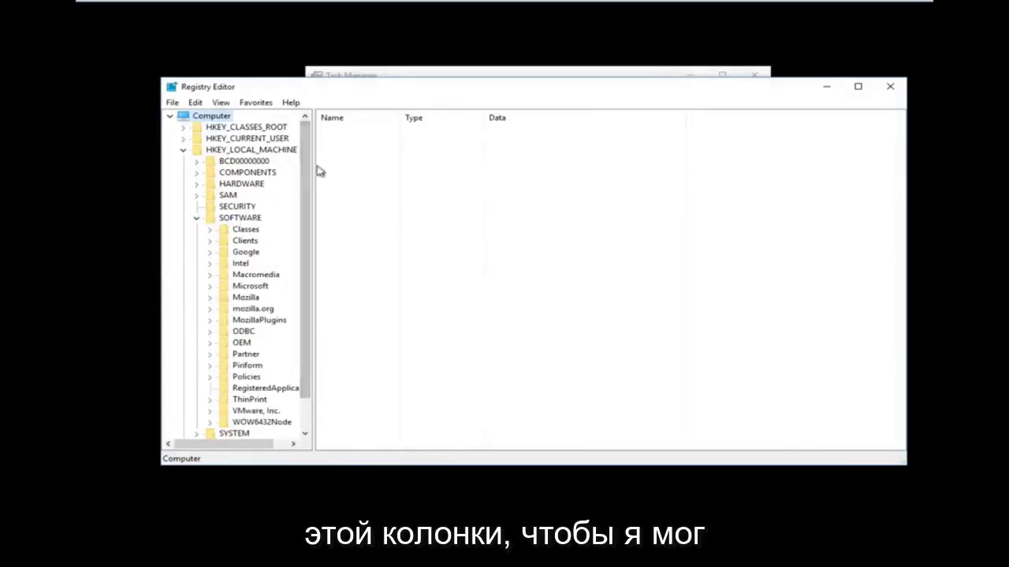
pyautogui.moveTo(312, 161); pyautogui.dragTo(375, 158)
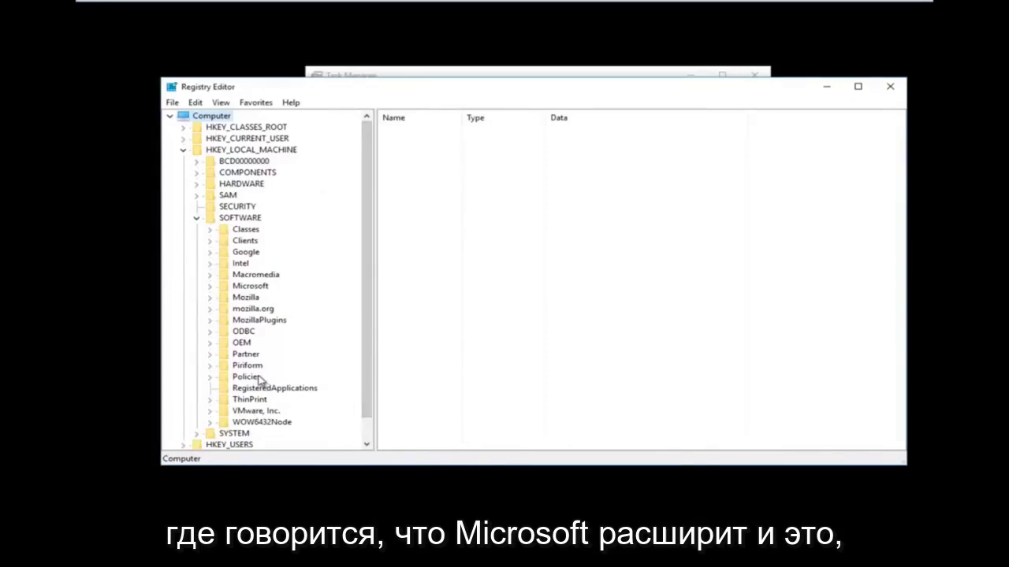
pyautogui.click(211, 287)
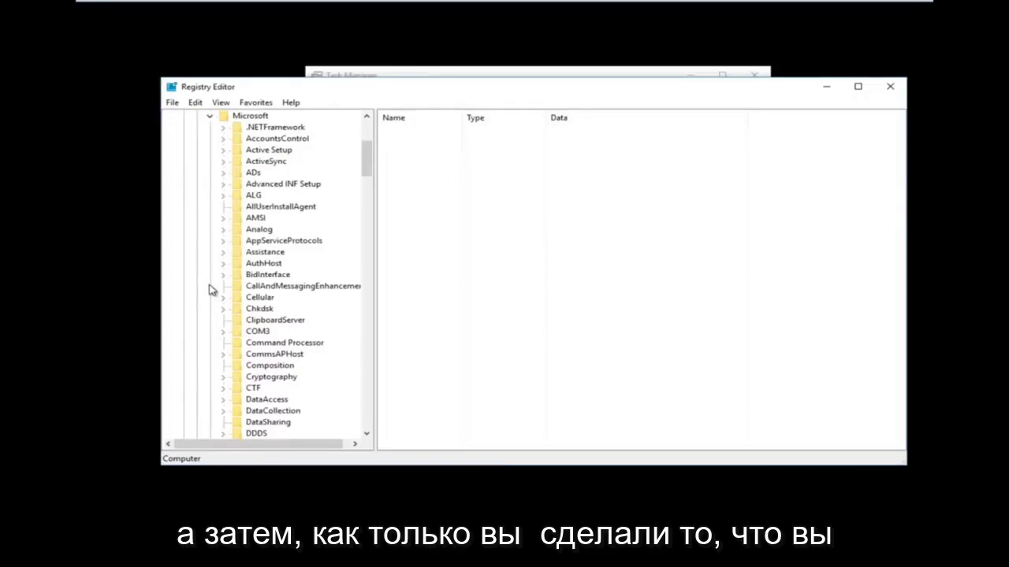
pyautogui.moveTo(370, 167); pyautogui.dragTo(370, 387)
pyautogui.click(280, 377)
pyautogui.scroll(-2, 288, 347)
pyautogui.click(224, 309)
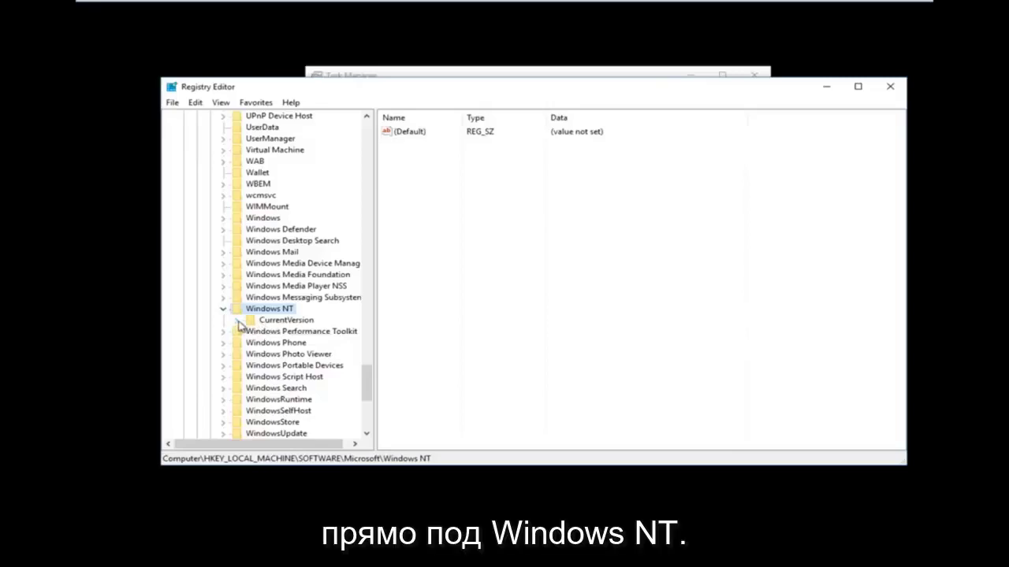
# Expand CurrentVersion and select its Winlogon key to list the values
pyautogui.click(239, 321)
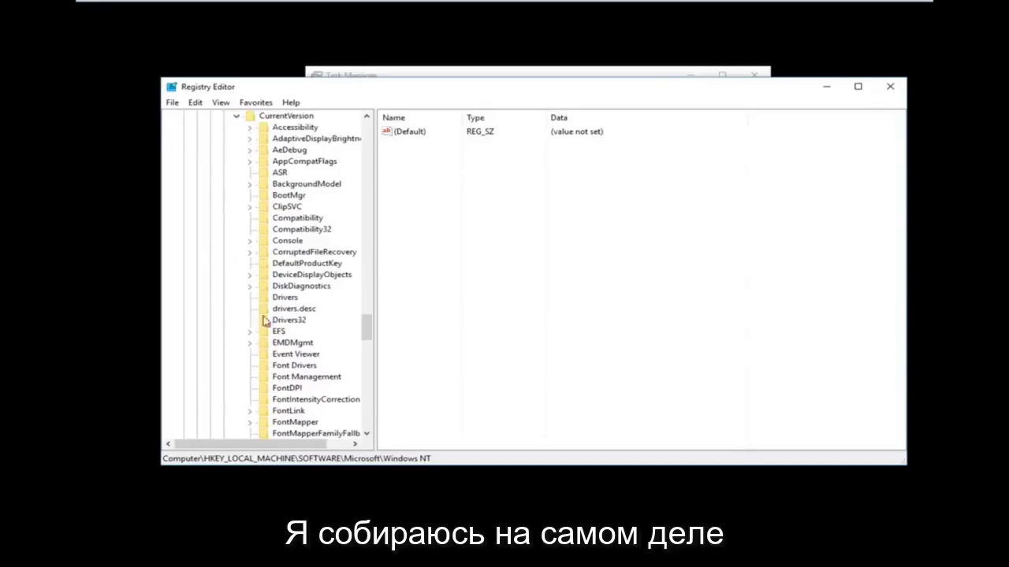
pyautogui.moveTo(375, 134); pyautogui.dragTo(438, 157)
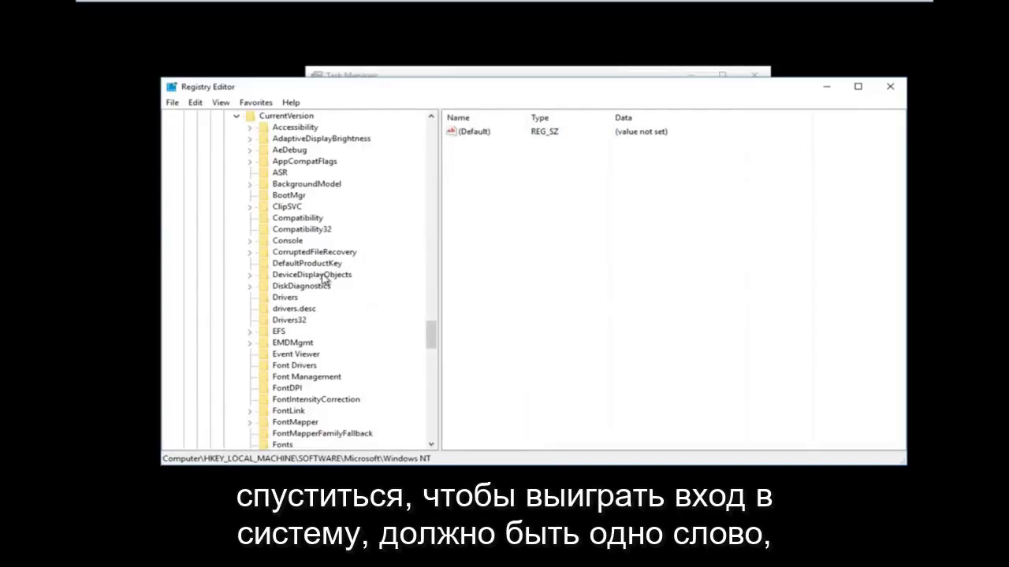
pyautogui.scroll(-7, 327, 281)
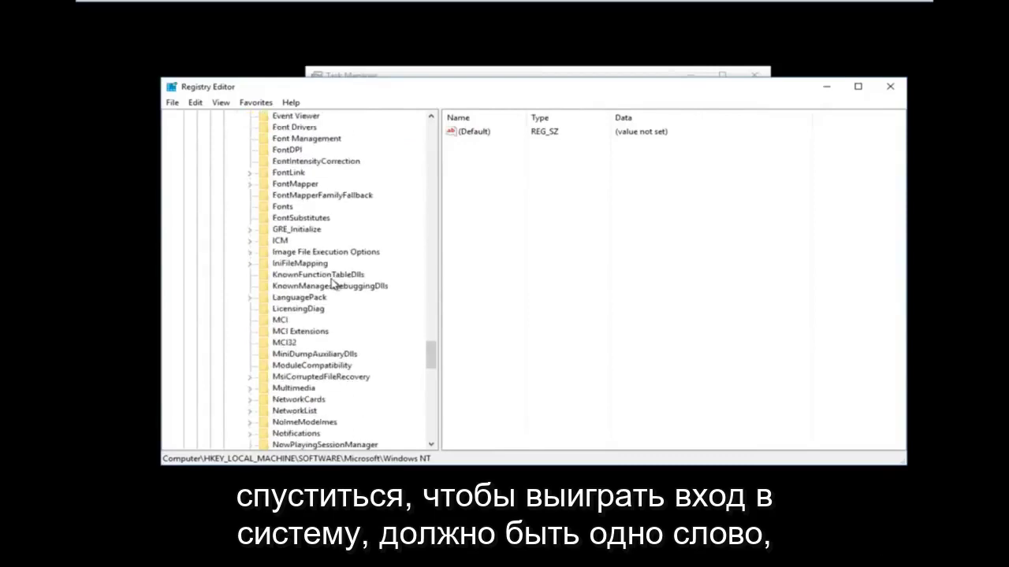
pyautogui.scroll(-13, 331, 284)
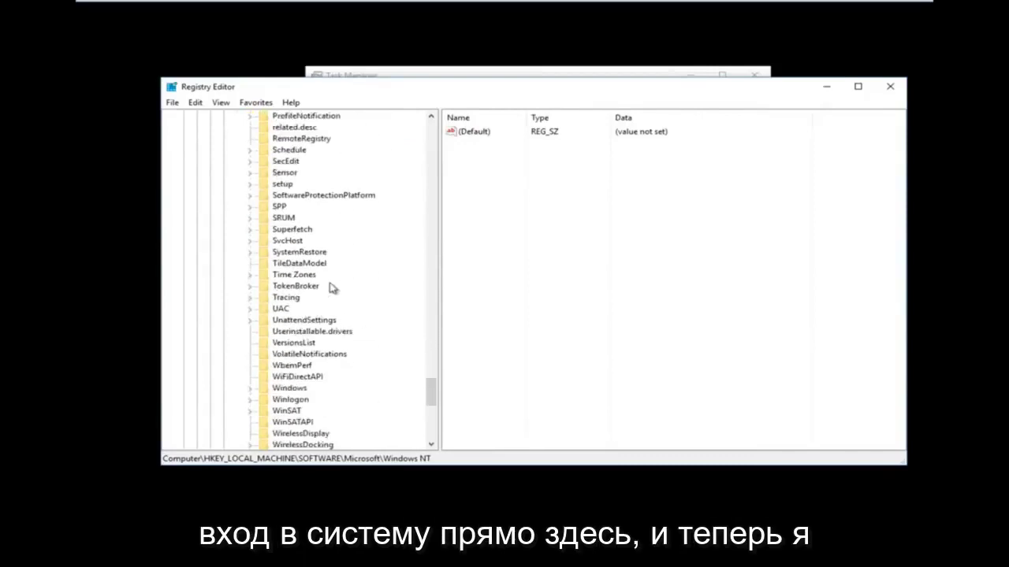
pyautogui.scroll(-1, 331, 287)
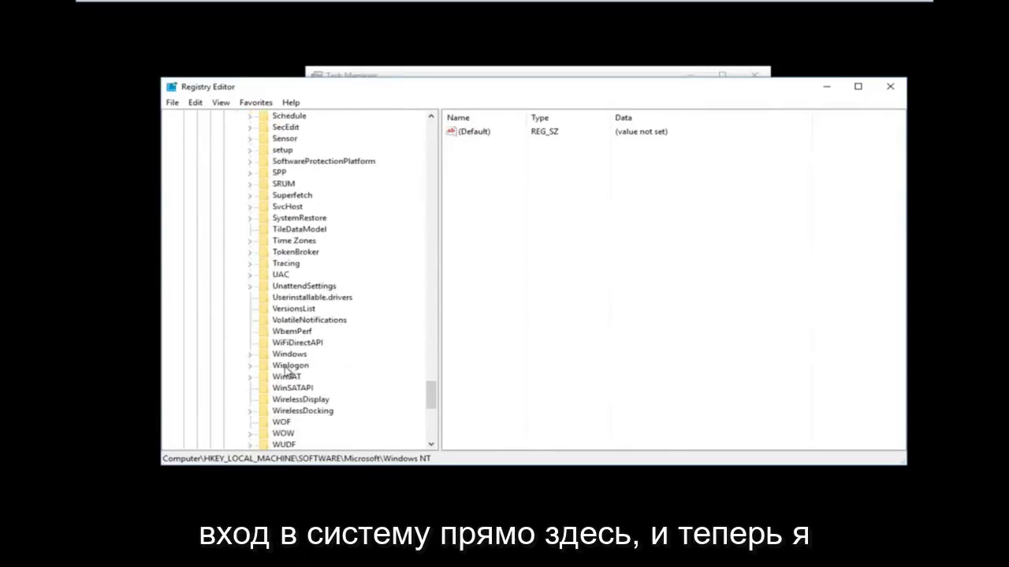
pyautogui.click(289, 367)
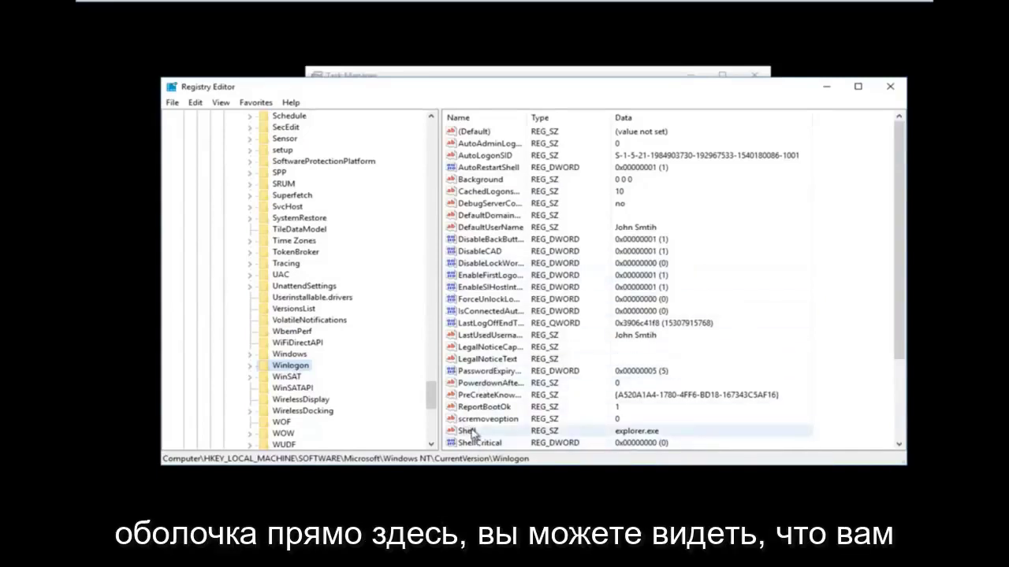
# Open the Winlogon Shell value for editing
pyautogui.scroll(-1, 623, 303)
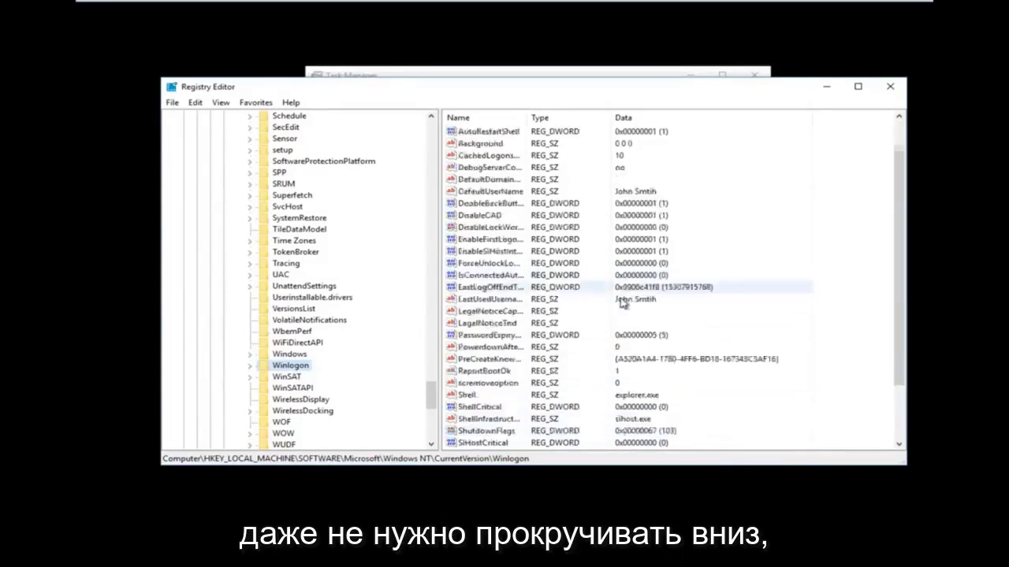
pyautogui.scroll(-2, 623, 303)
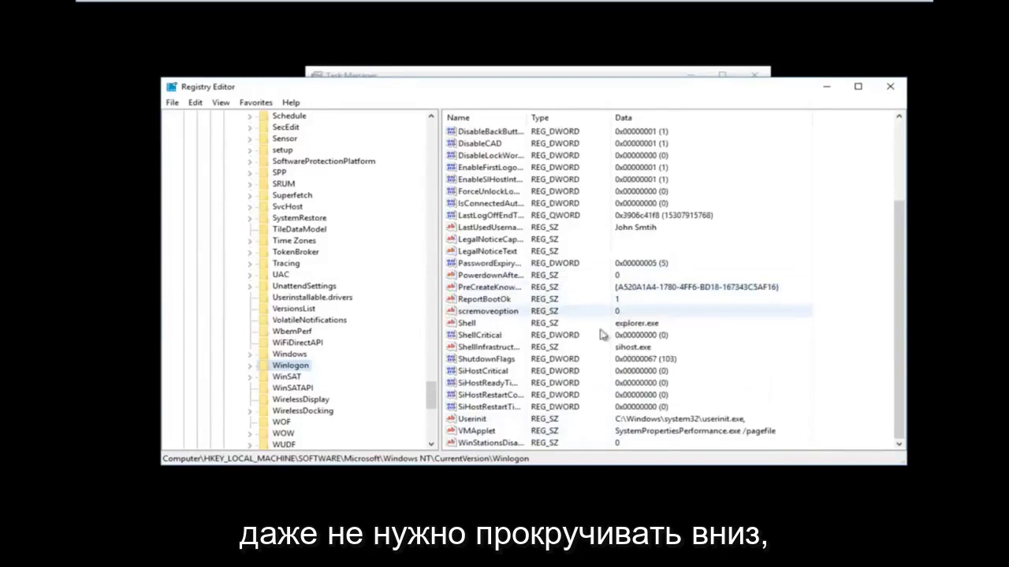
pyautogui.doubleClick(466, 326)
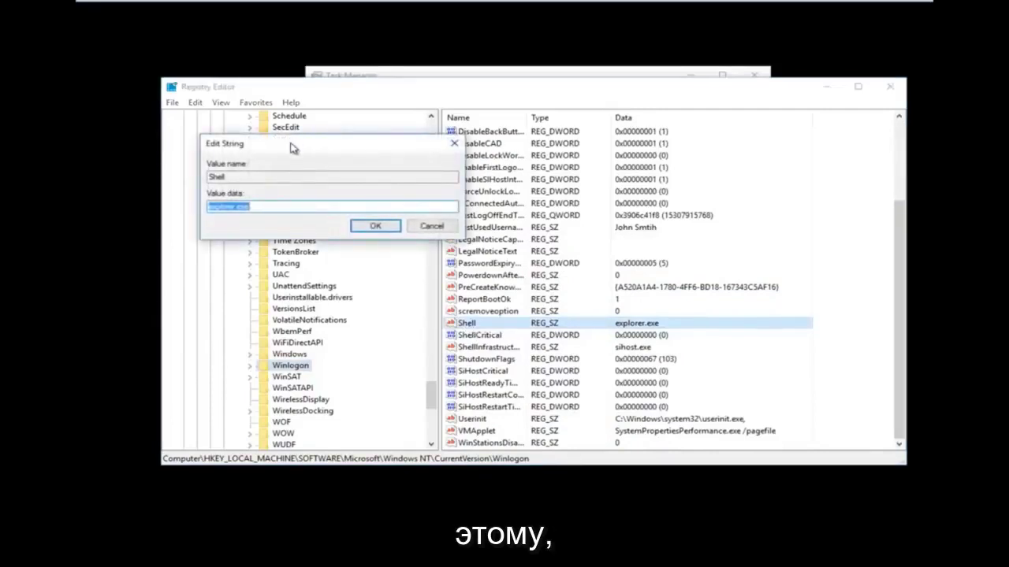
# Make sure the Shell value data reads explorer.exe and save it with OK
pyautogui.moveTo(292, 148); pyautogui.dragTo(537, 202)
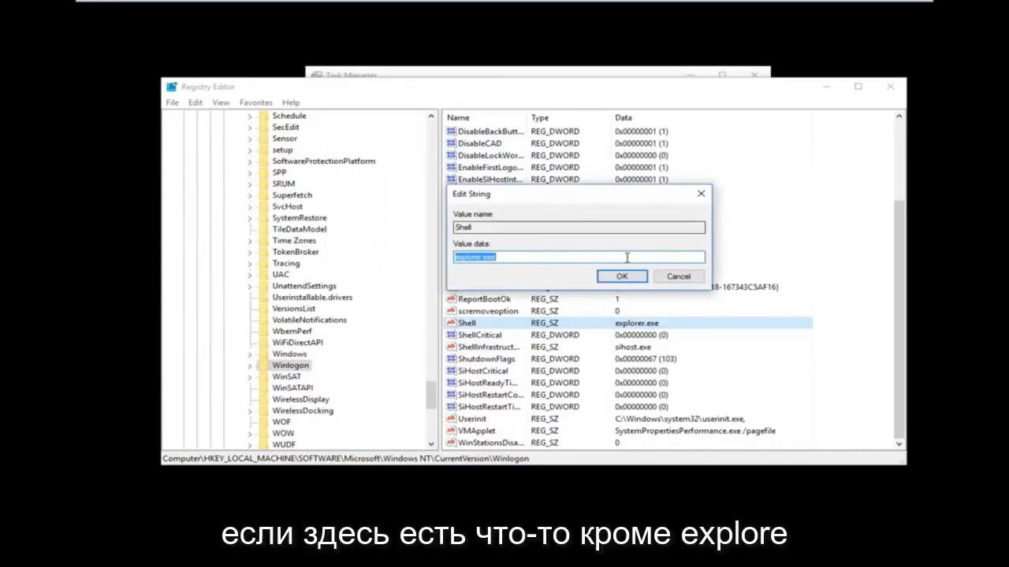
pyautogui.click(498, 257)
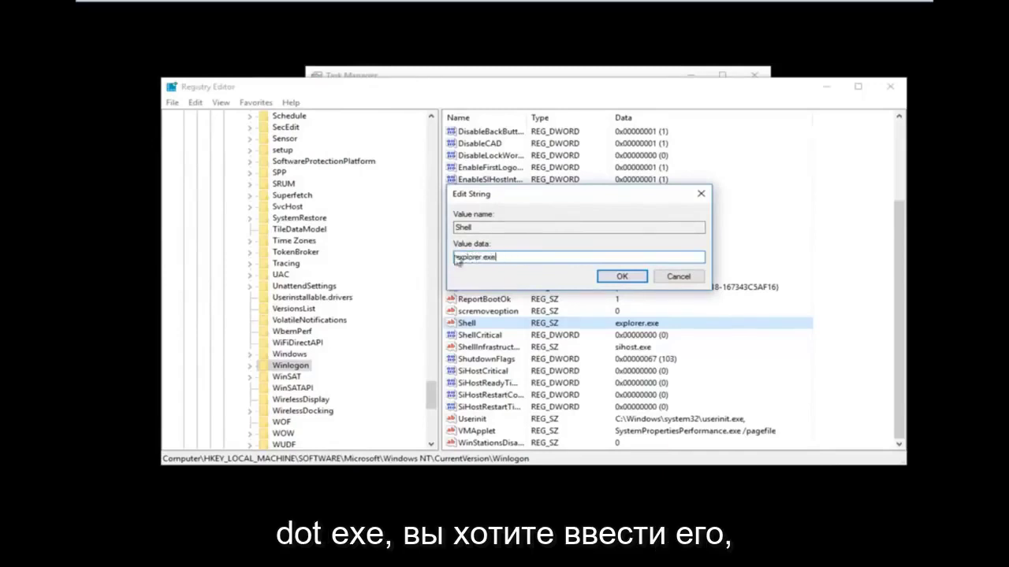
pyautogui.doubleClick(508, 256)
pyautogui.write('fhfhfgdgf')
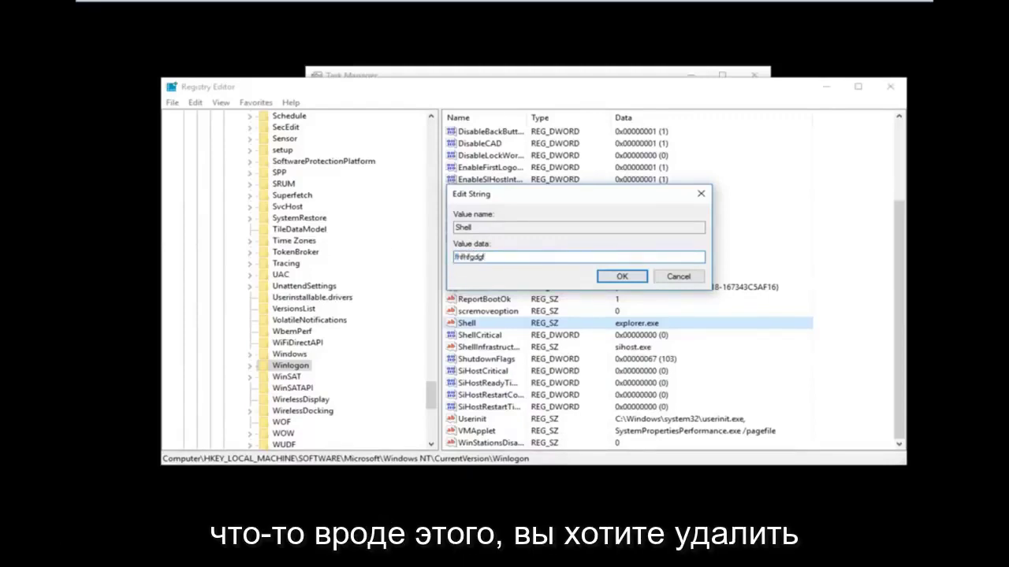
pyautogui.press('BackSpace')
pyautogui.press('BackSpace')
pyautogui.press('BackSpace')
pyautogui.press('BackSpace')
pyautogui.press('BackSpace')
pyautogui.press('BackSpace')
pyautogui.press('BackSpace')
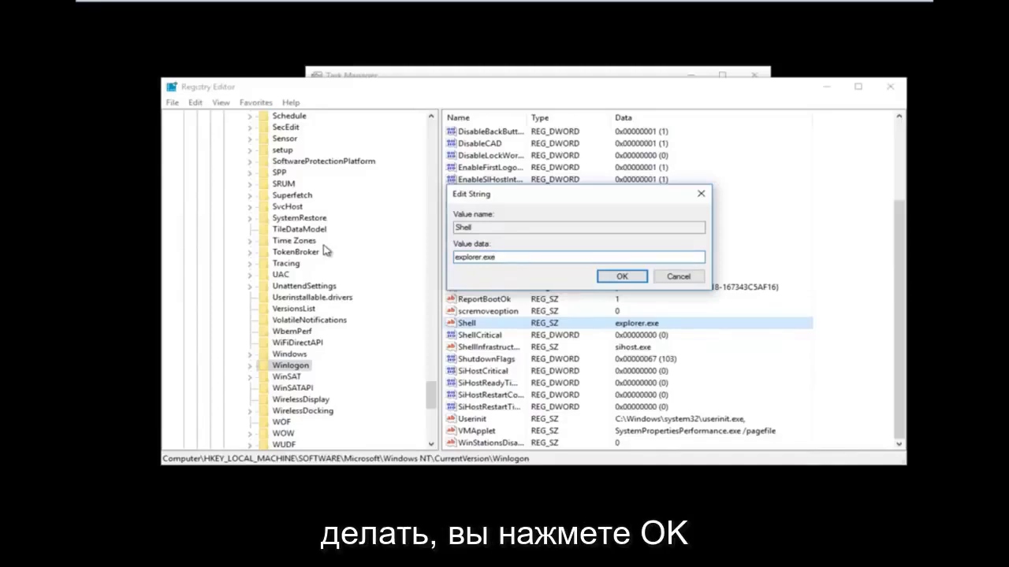
pyautogui.click(618, 278)
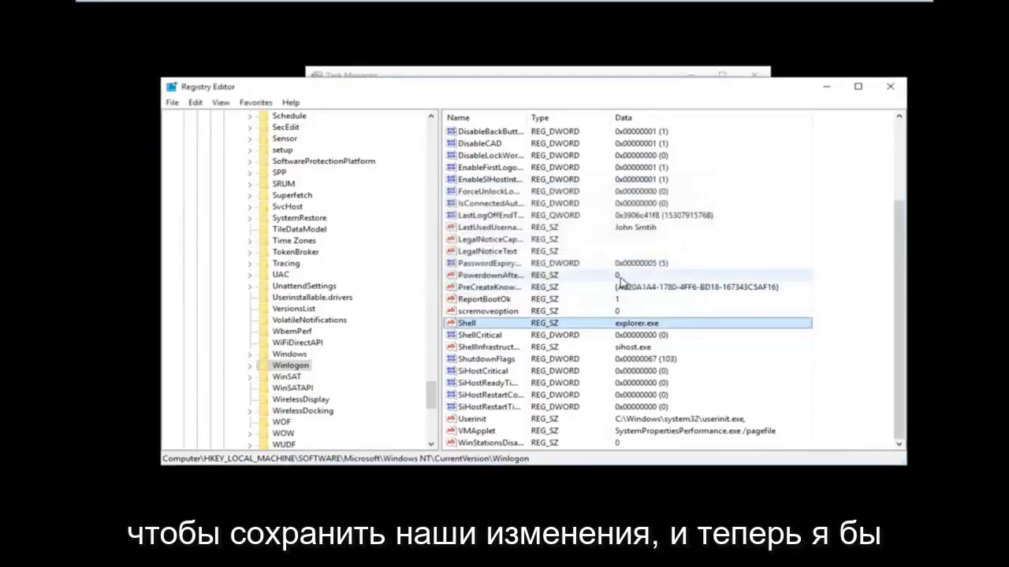
# Close Registry Editor and then Task Manager
pyautogui.click(890, 87)
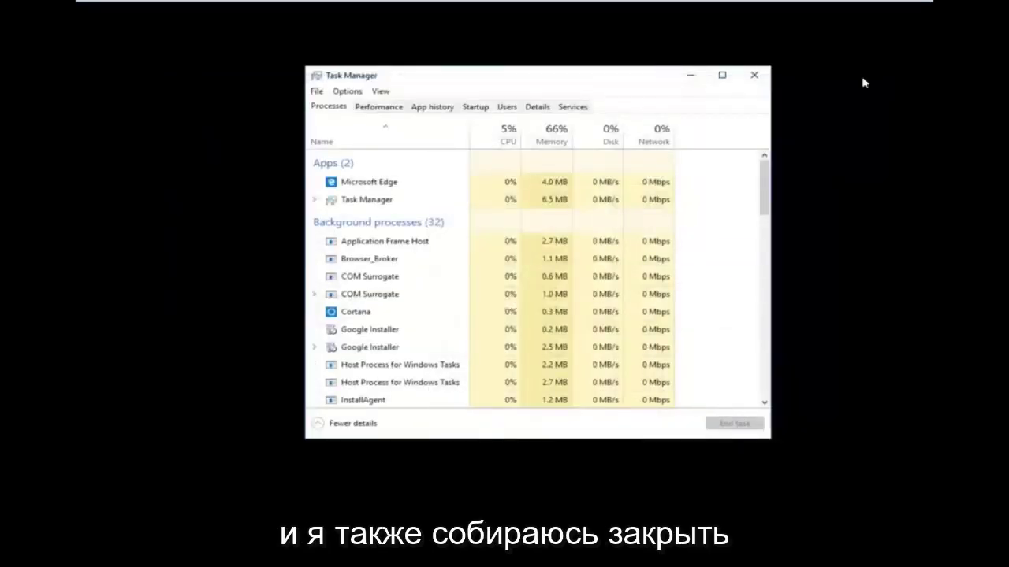
pyautogui.click(754, 76)
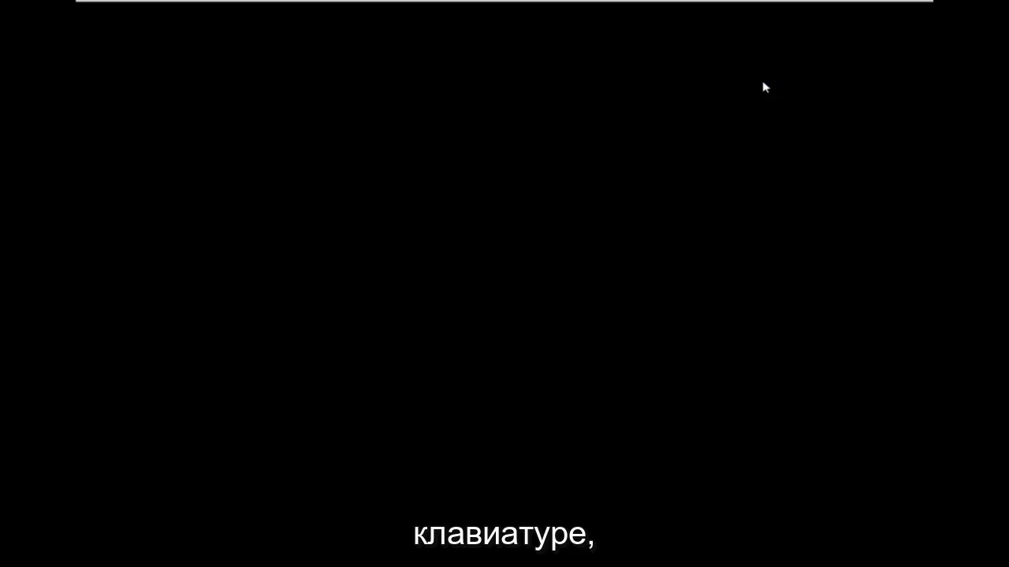
# Choose Update and restart from the security screen's power menu
pyautogui.hotkey('ctrl', 'alt', 'Delete')
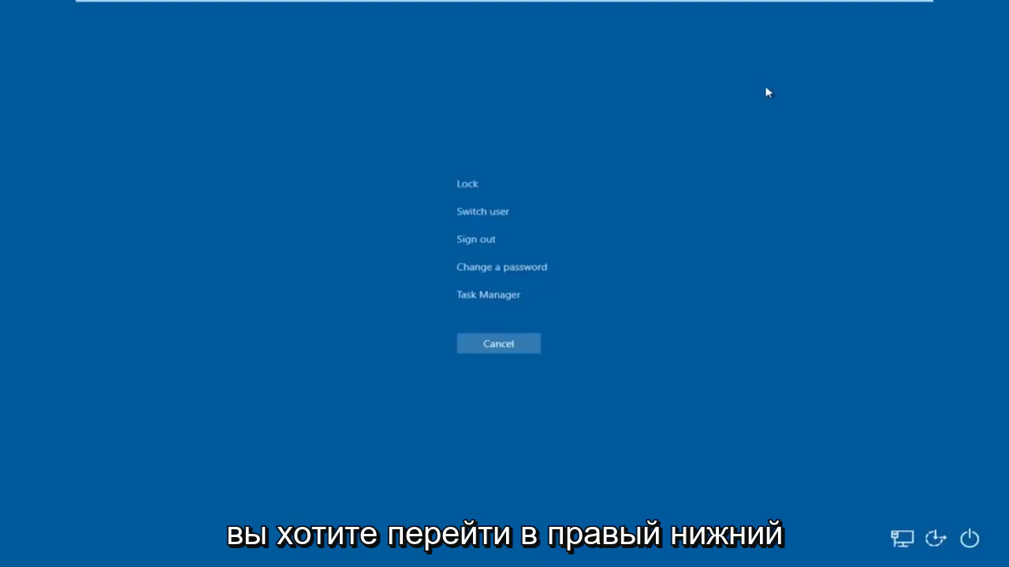
pyautogui.click(967, 541)
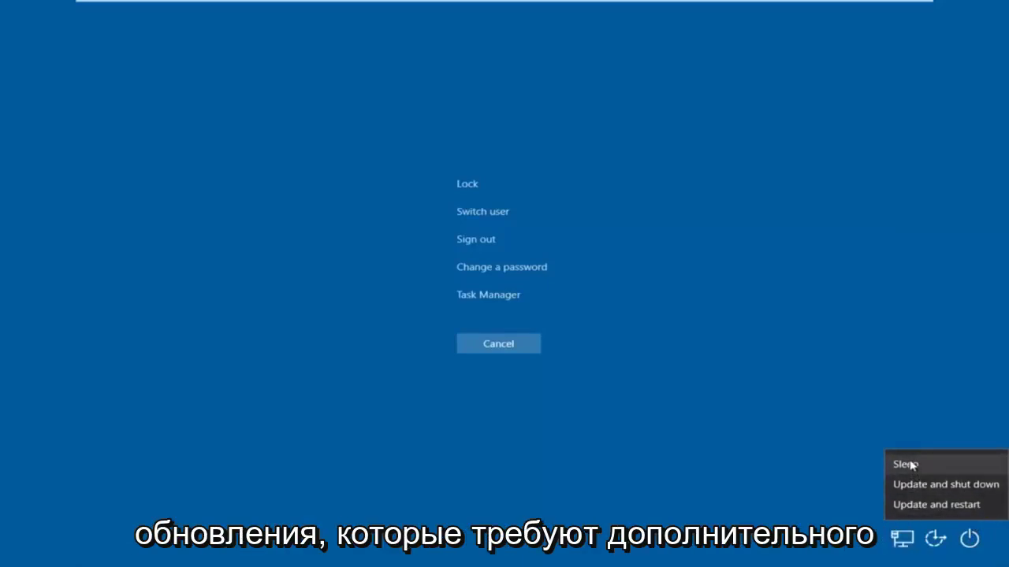
pyautogui.click(911, 505)
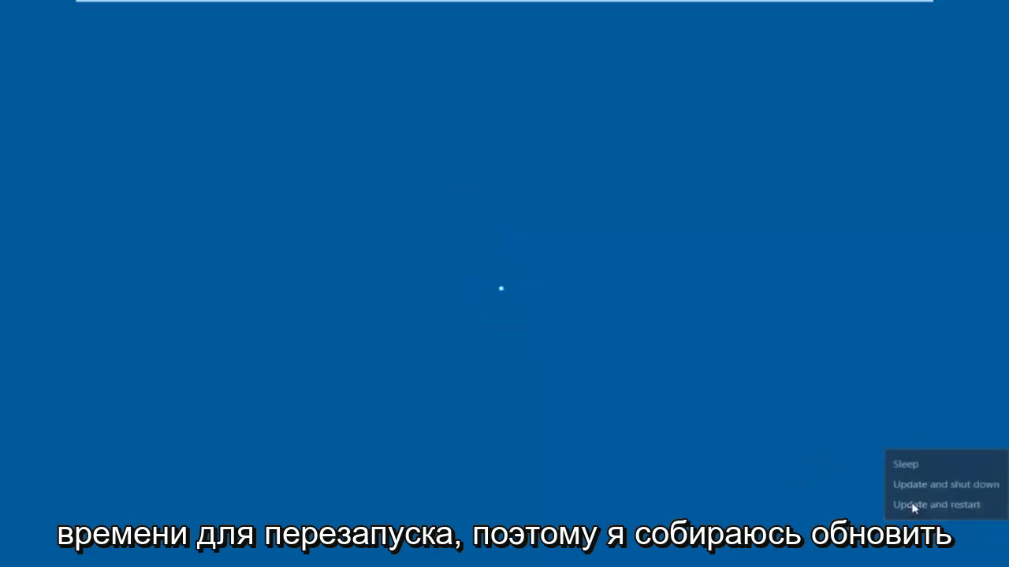